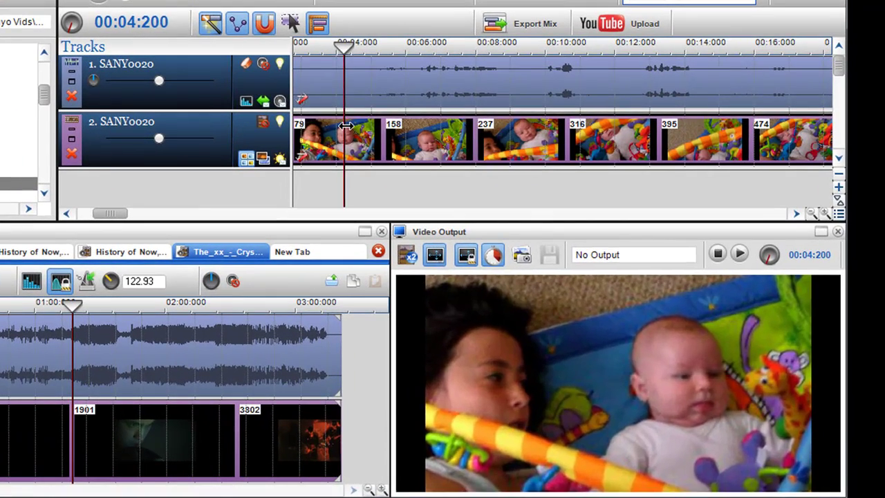
- Move the playhead to 00:03:888 and take a snapshot of the girl-and-baby frame
drag(366, 145, 333, 137)
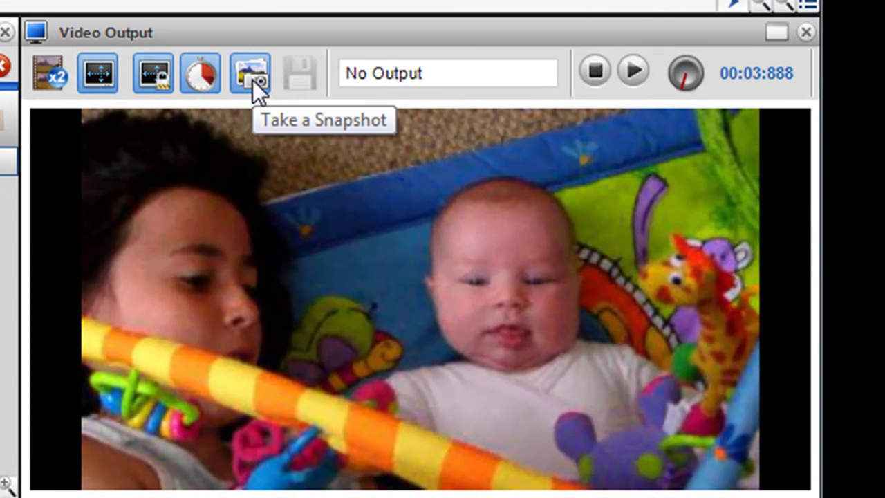
click(251, 73)
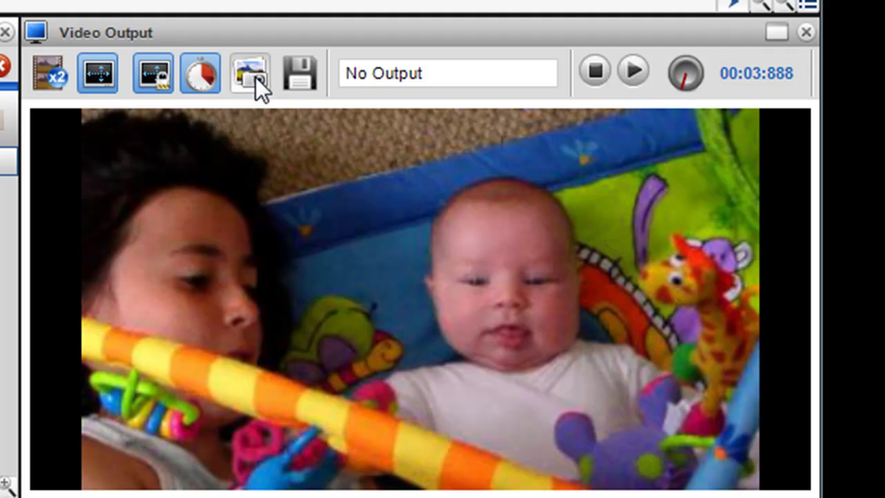
click(295, 81)
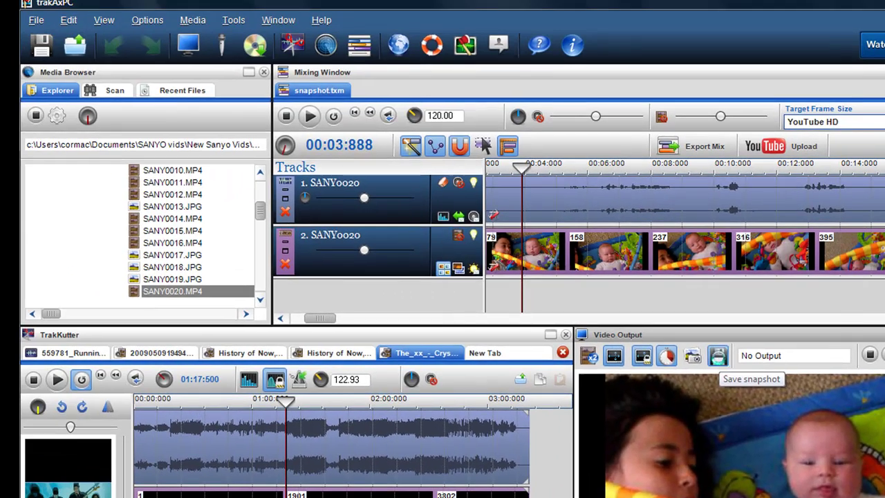
- Save the snapshot to the Desktop as the JPEG 'baby photo1'
click(719, 359)
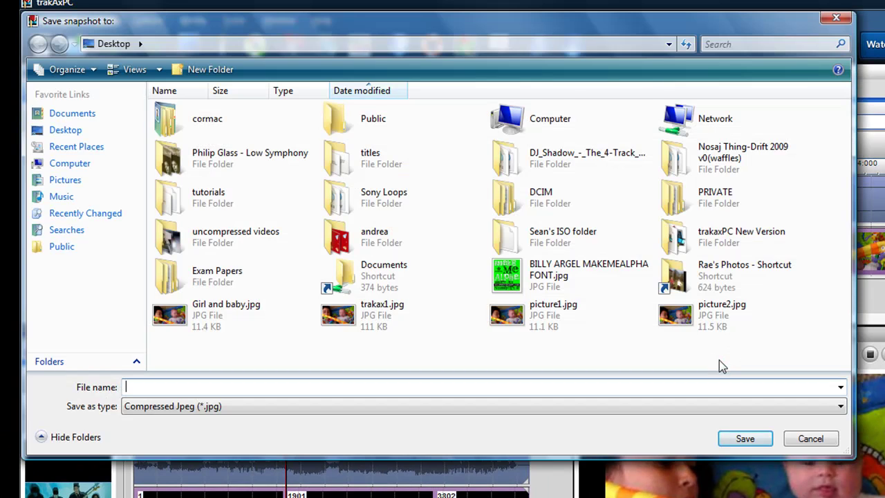
click(69, 116)
click(73, 130)
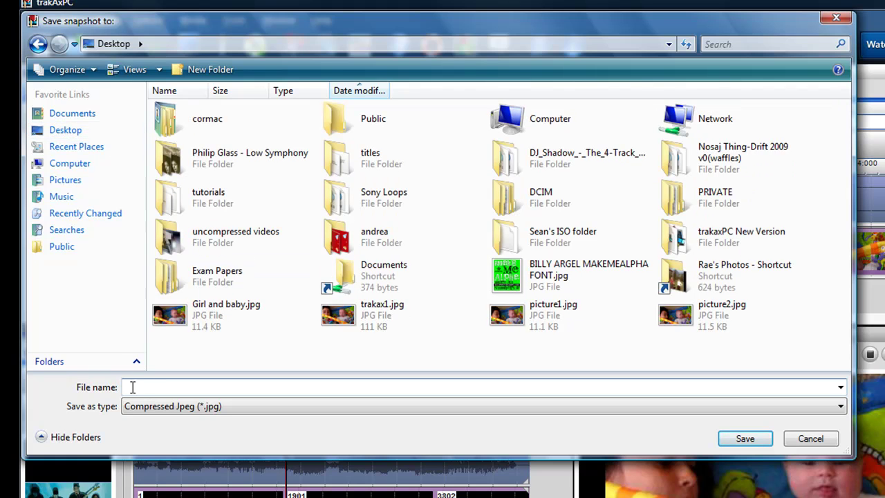
text(baby photo1)
click(747, 440)
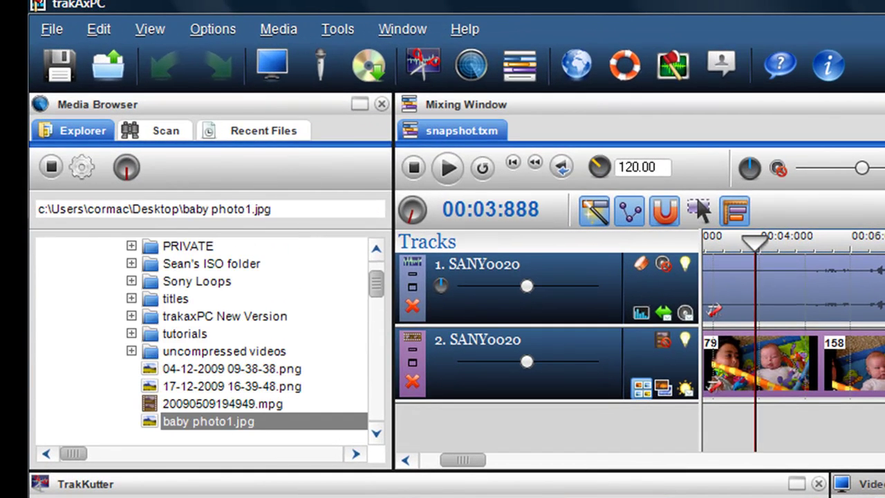
- Scroll the Media Browser to baby photo1.jpg and bring up its context menu
drag(377, 282, 378, 292)
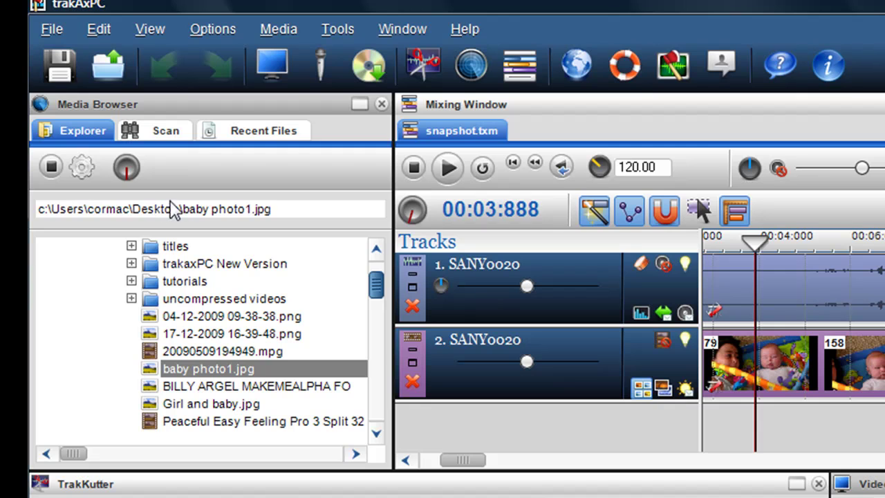
right_click(214, 369)
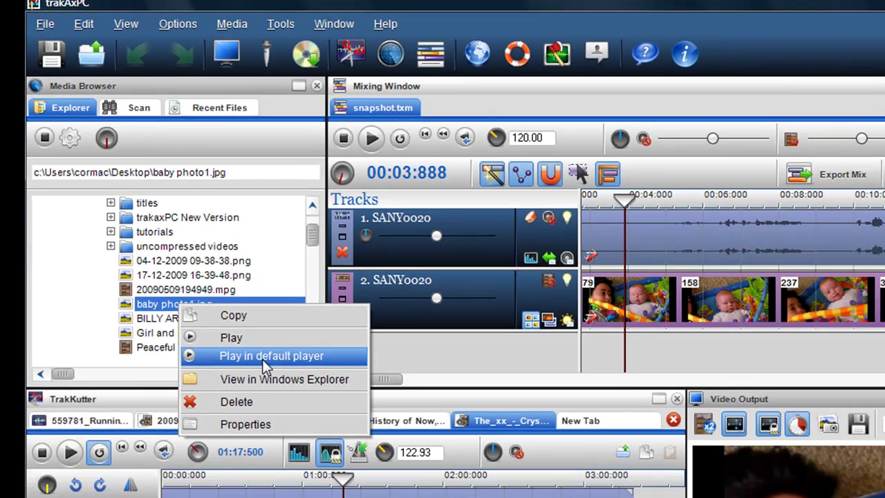
- Open baby photo1.jpg in Picasa Photo Viewer with Play in default player
click(262, 359)
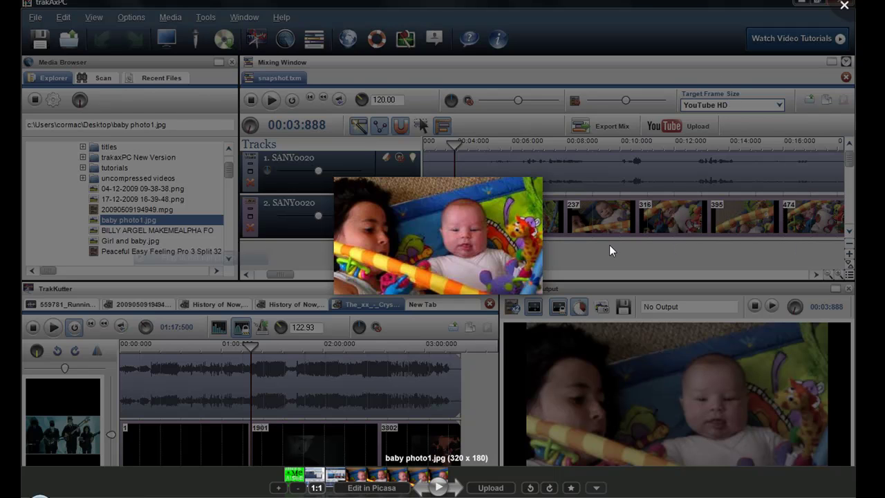
- Close Picasa and reveal the track clip's source SANY0020.MP4 in the Media Browser
click(843, 7)
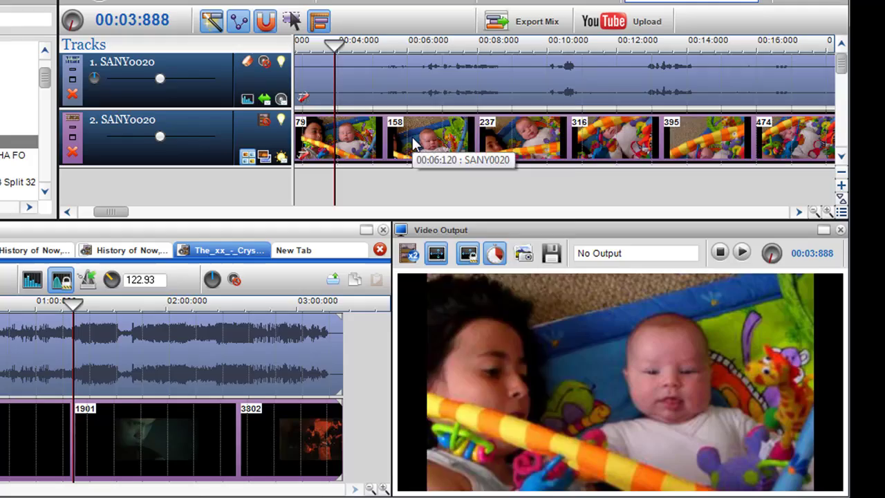
right_click(517, 221)
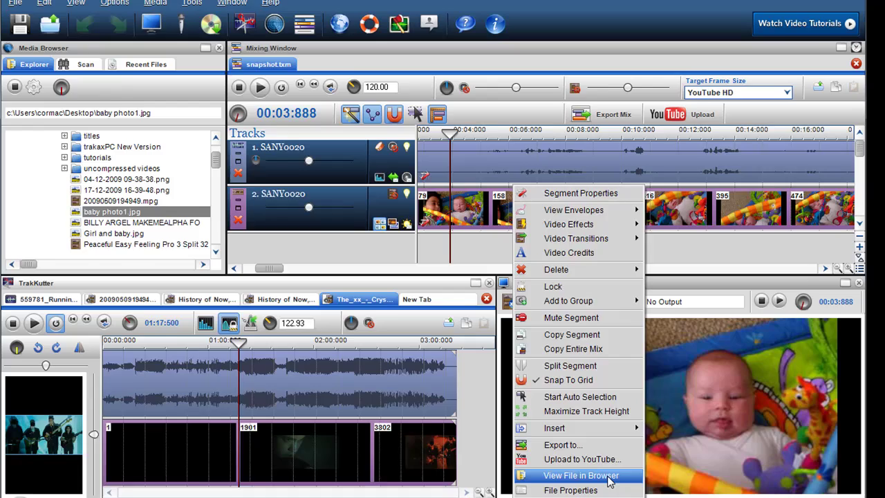
click(607, 477)
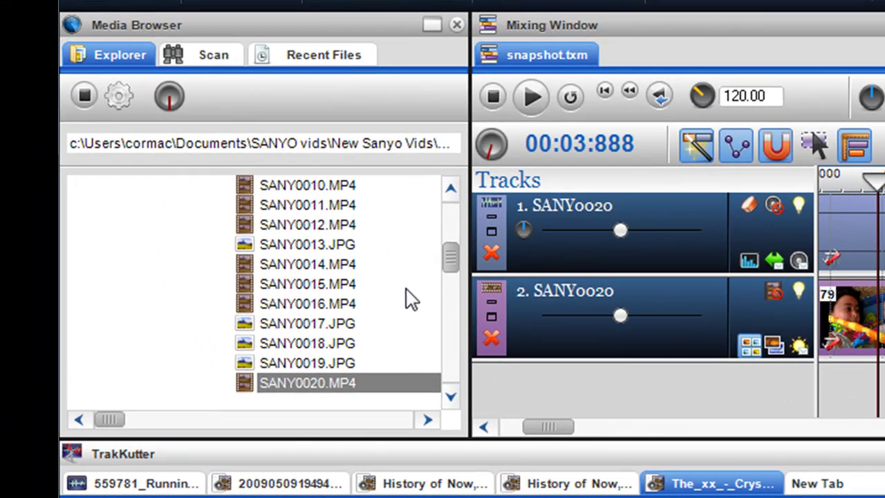
- Scroll to SANY0020.MP4 in the Media Browser and play it in Video Output
scroll(455, 257, down, 2)
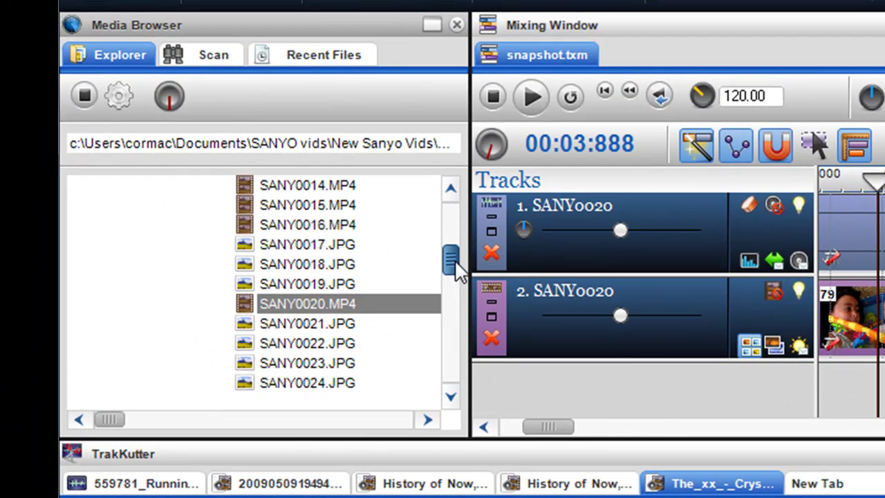
right_click(331, 304)
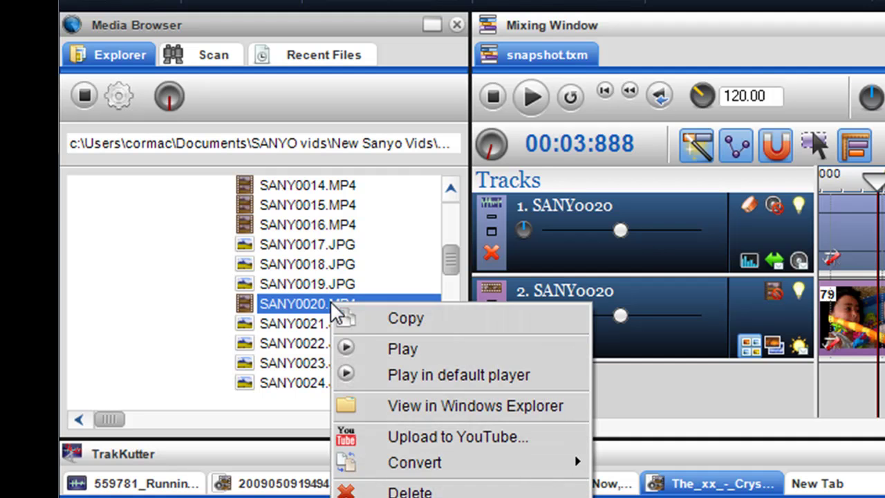
click(366, 348)
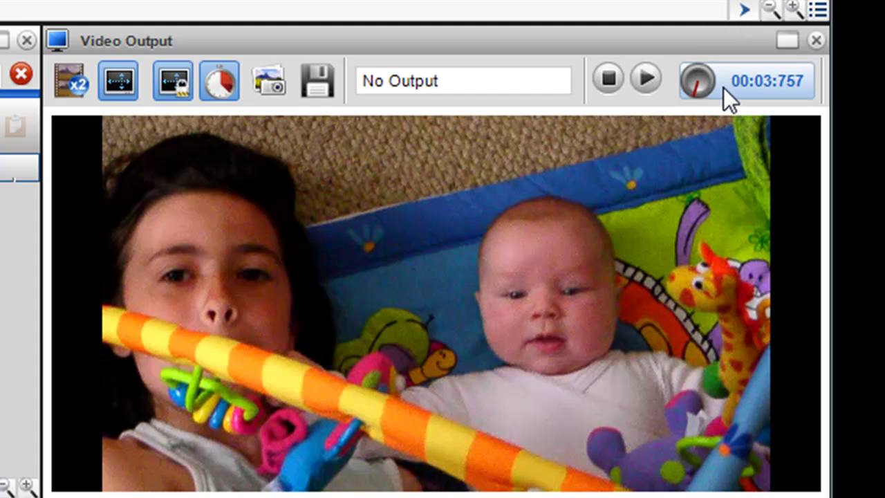
- Shuttle, play and stop SANY0020.MP4 until it rests at 00:03:125 on the girl-and-baby frame
click(653, 82)
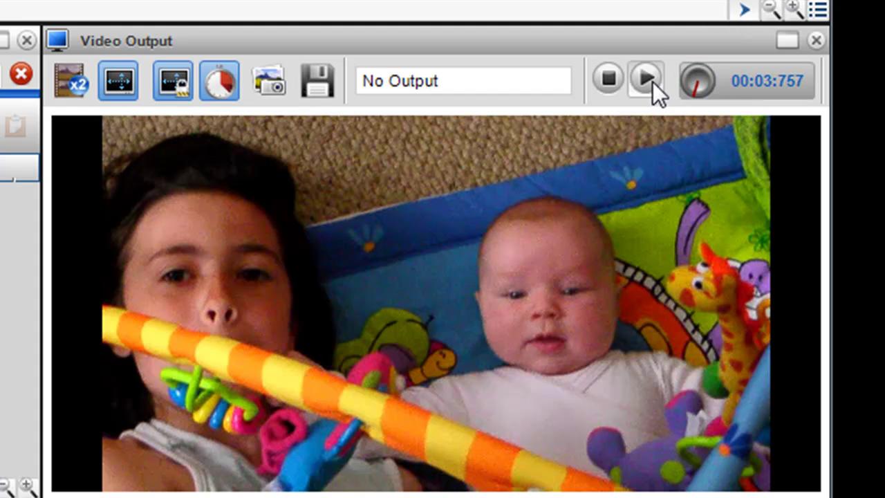
click(614, 82)
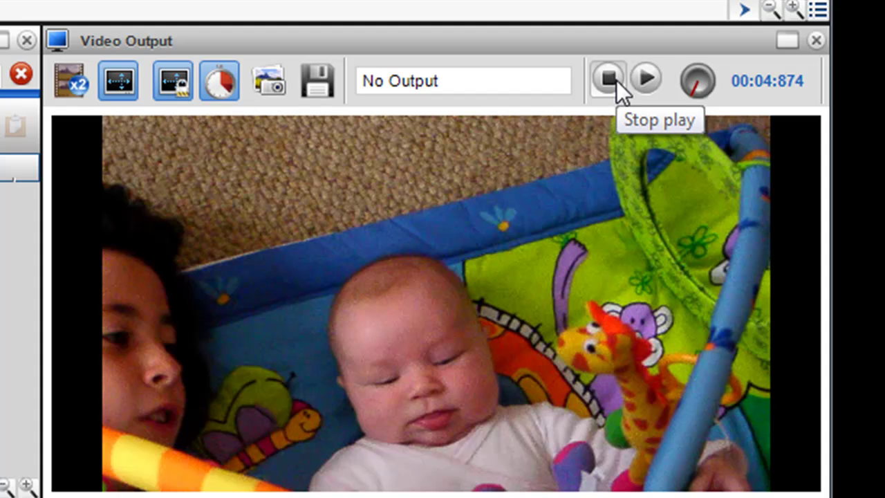
drag(690, 93, 729, 123)
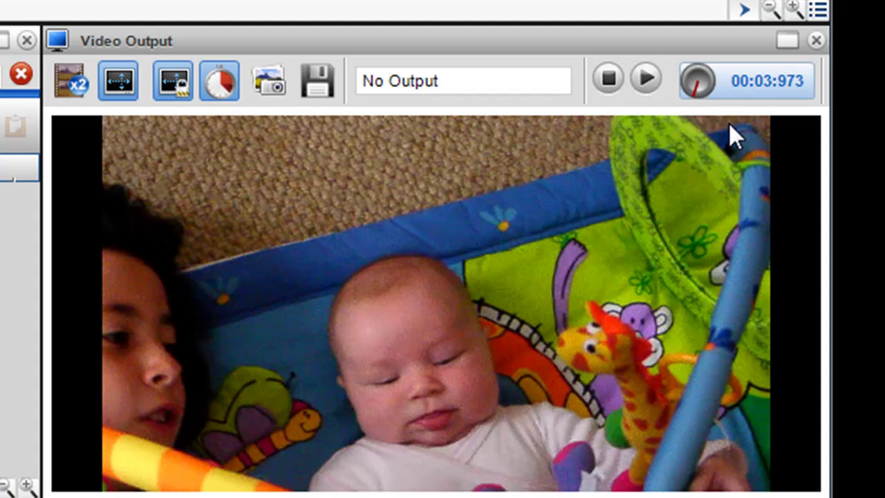
click(650, 81)
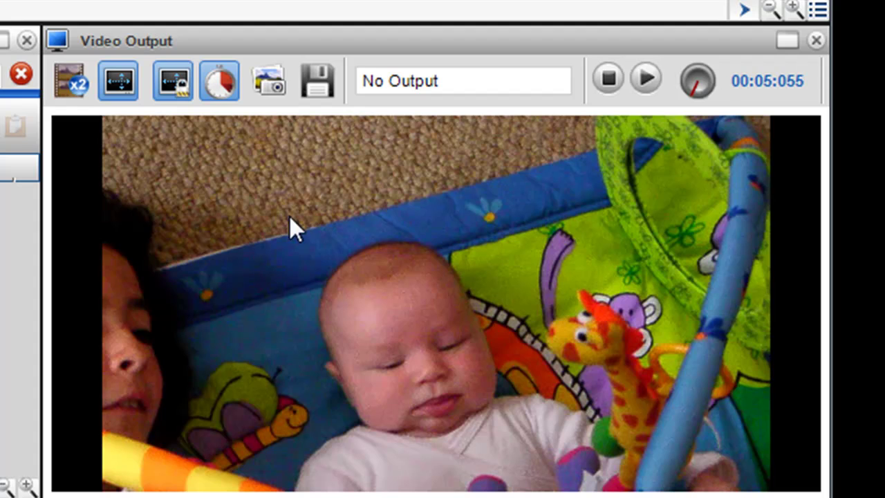
drag(694, 90, 629, 145)
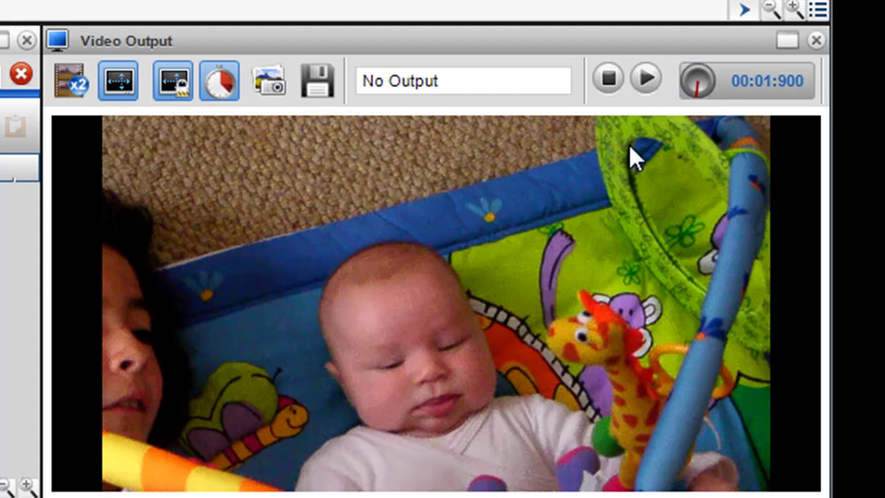
click(648, 78)
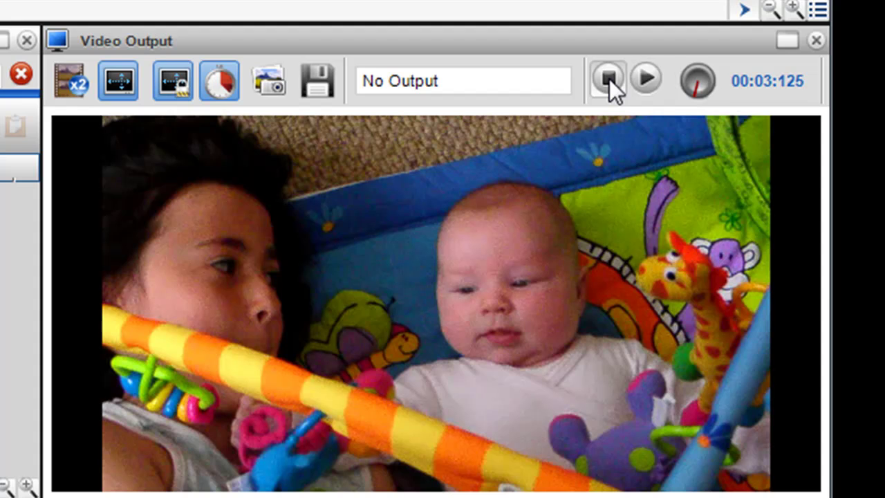
- Snapshot the current frame and save it to the Desktop as 'baby orginal size.jpg'
click(271, 94)
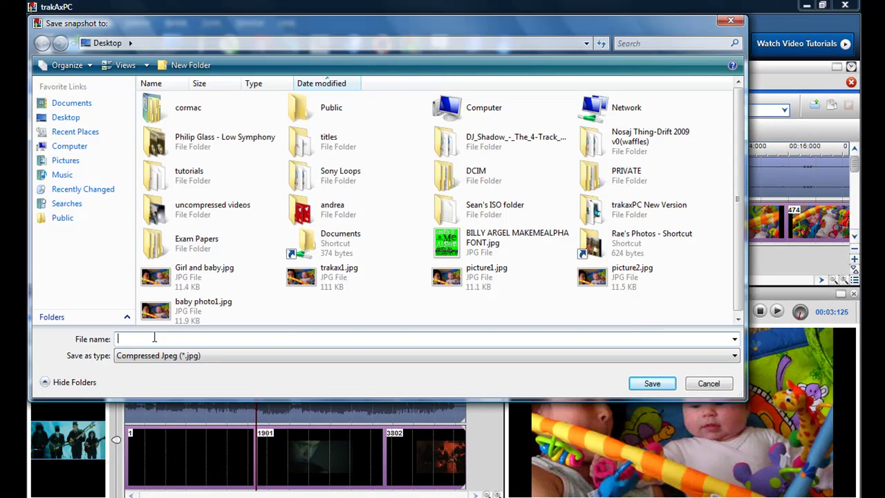
text(baby o)
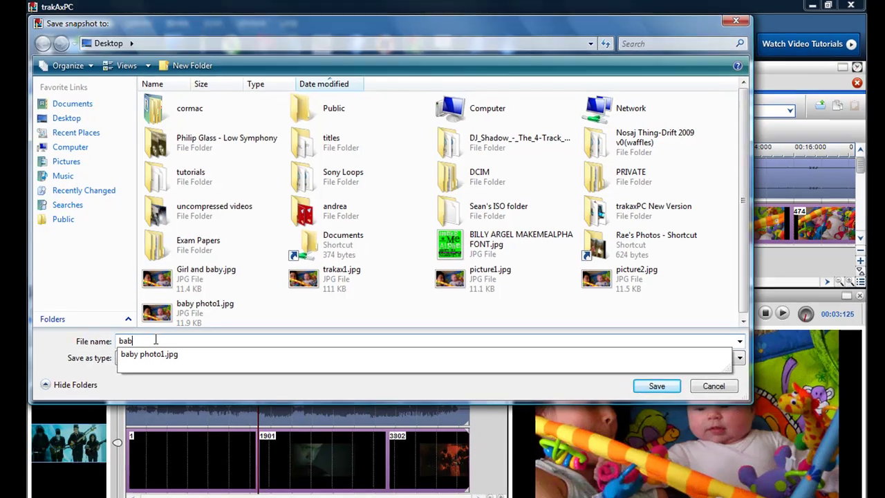
text(rginal )
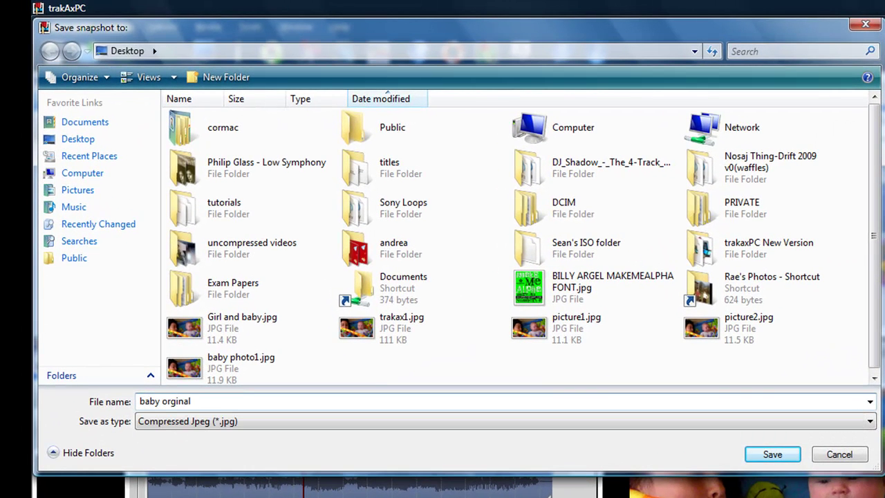
text(size)
click(772, 454)
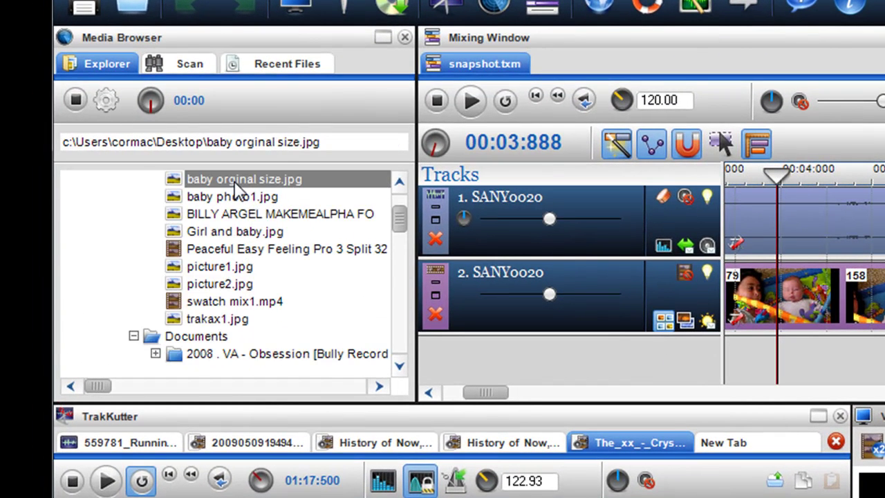
- Open baby orginal size.jpg from the Media Browser in Picasa Photo Viewer
click(400, 182)
click(400, 182)
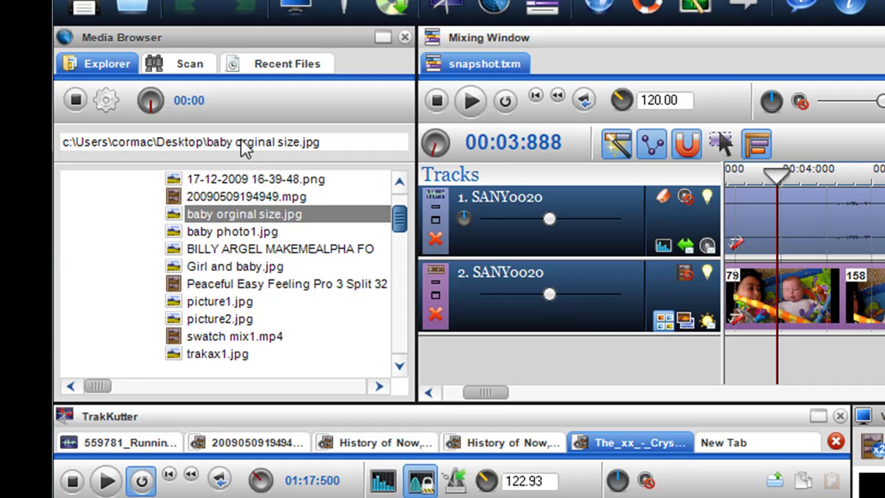
right_click(212, 218)
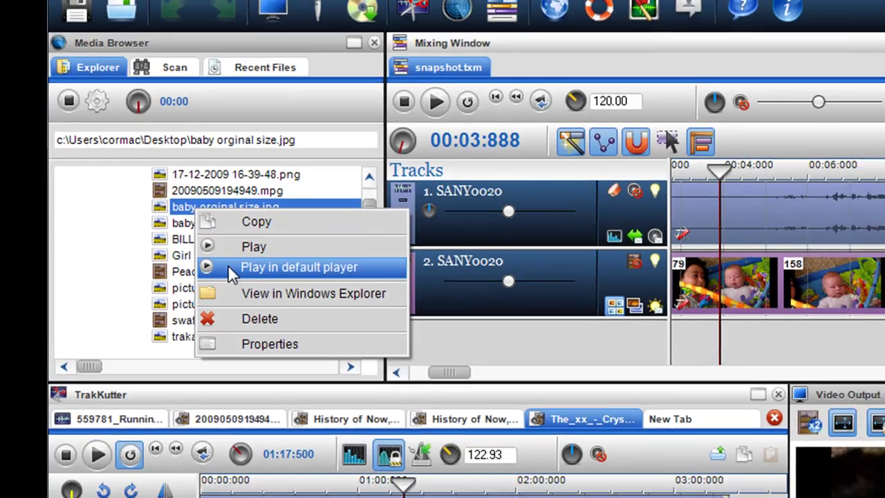
click(229, 268)
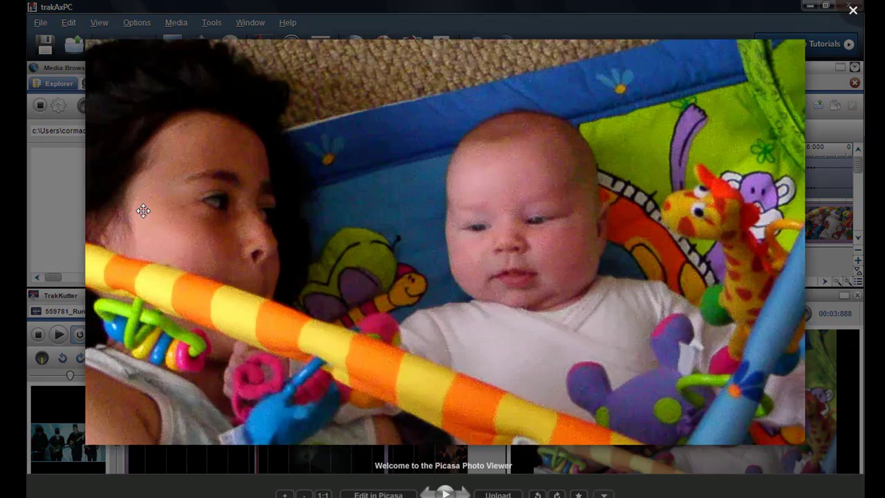
- Close Picasa Photo Viewer after viewing the 1280 x 720 snapshot
click(853, 11)
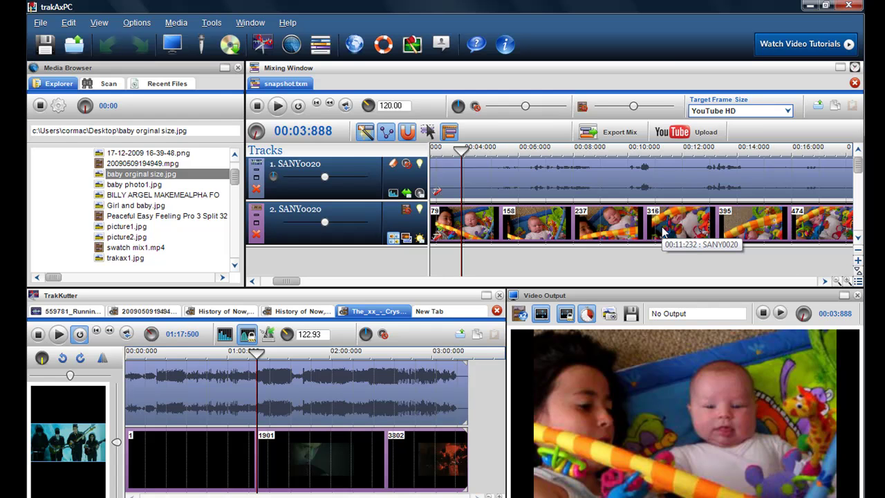
- Scrub the mix to 00:05:856 to show the baby alone on the play mat
click(495, 260)
mouse_move(507, 257)
mouse_down()
mouse_move(546, 255)
mouse_move(514, 253)
mouse_up()
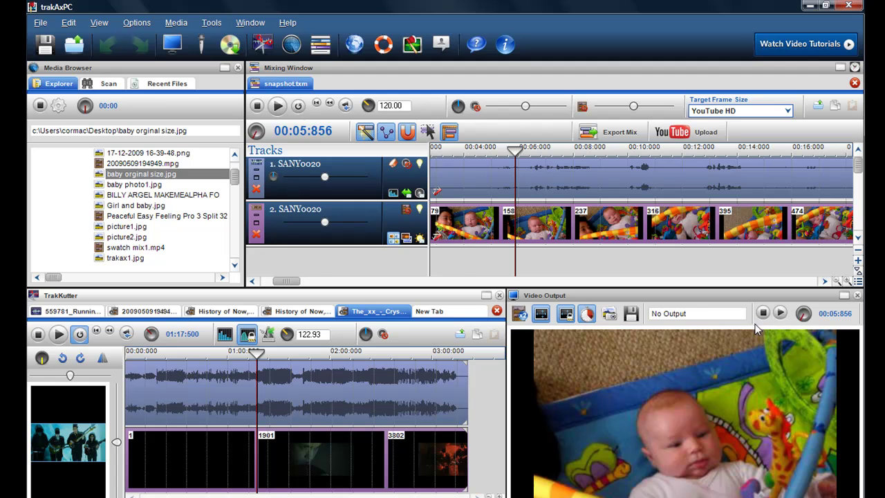
- Save the current Video Output frame to the Desktop as baby2.jpg
click(632, 315)
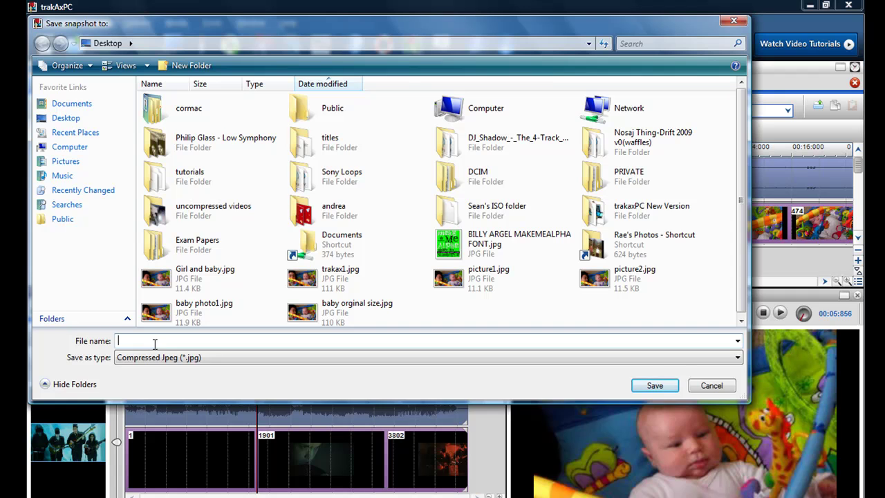
text(baby2)
click(654, 387)
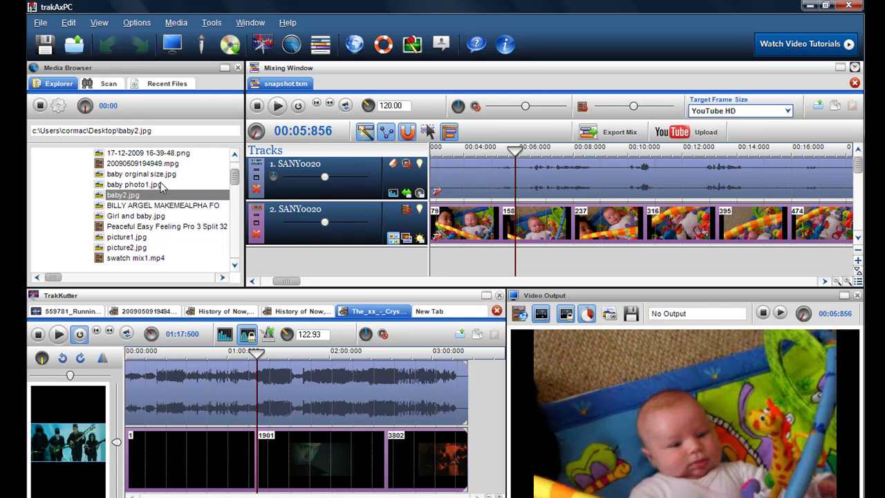
- Open baby2.jpg from Media Browser in Picasa to check the 320 x 180 frame, then close Picasa
right_click(125, 199)
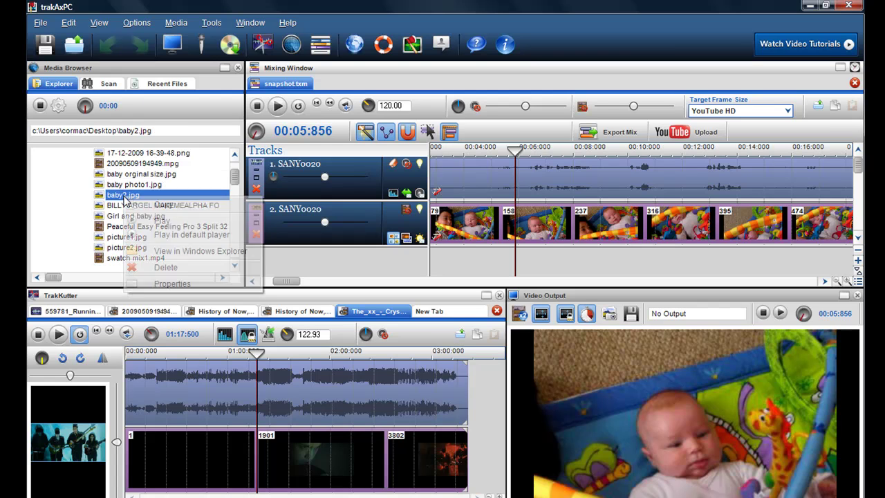
click(170, 237)
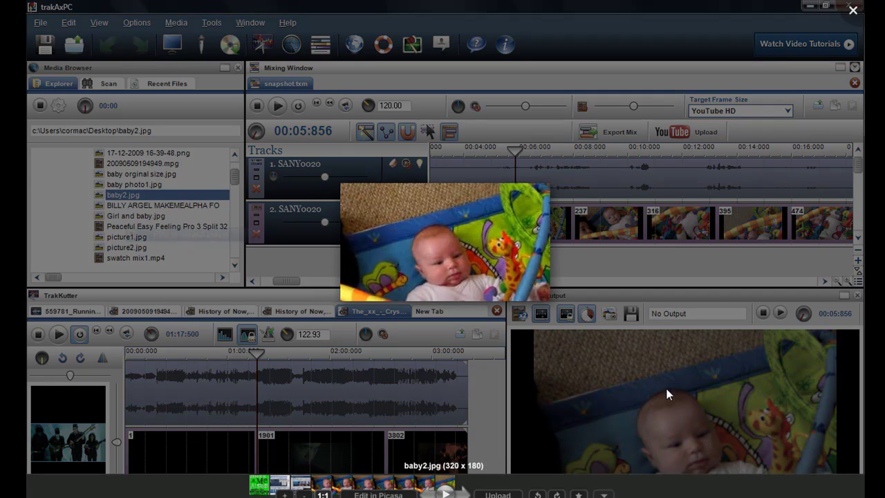
click(853, 11)
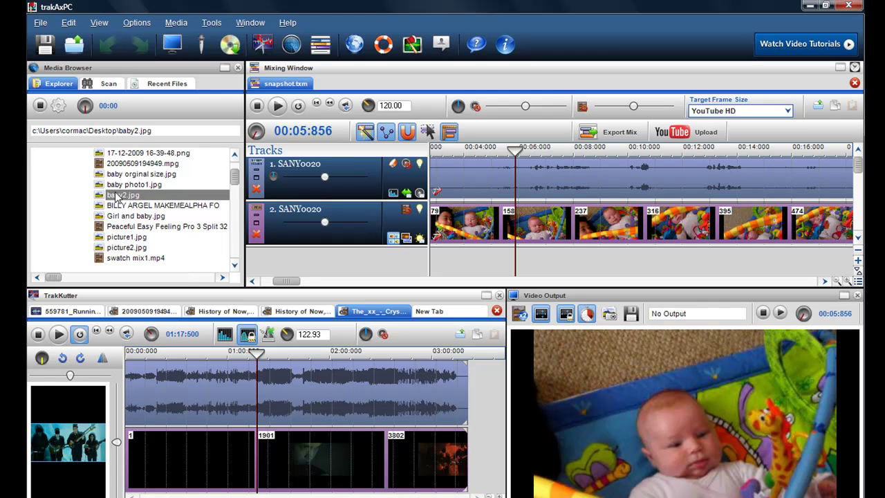
- Select track 2's video clip and move the playhead to 00:06:072
click(532, 228)
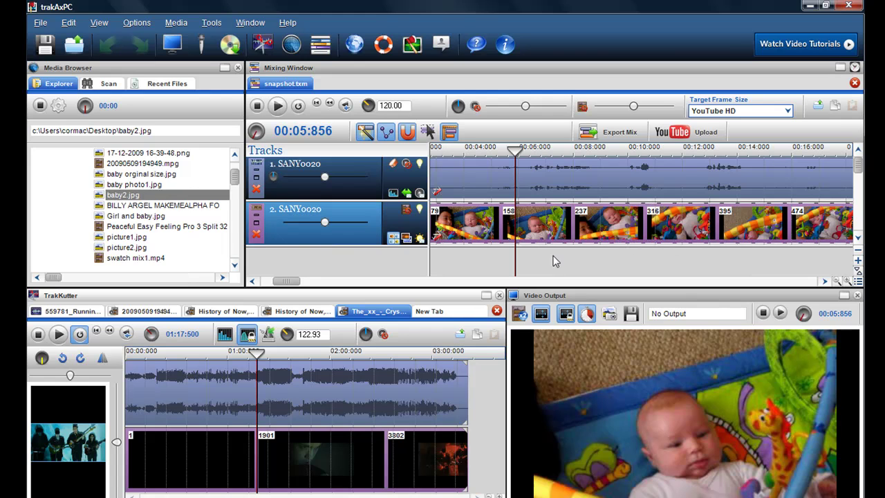
click(522, 259)
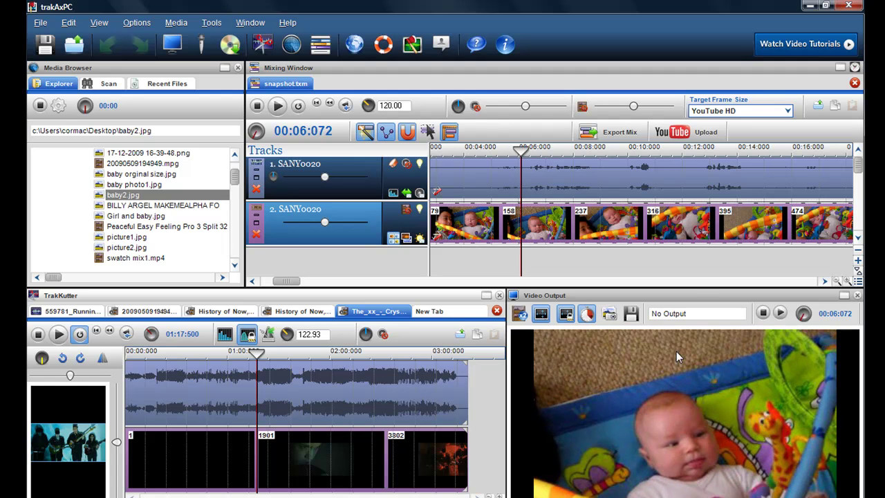